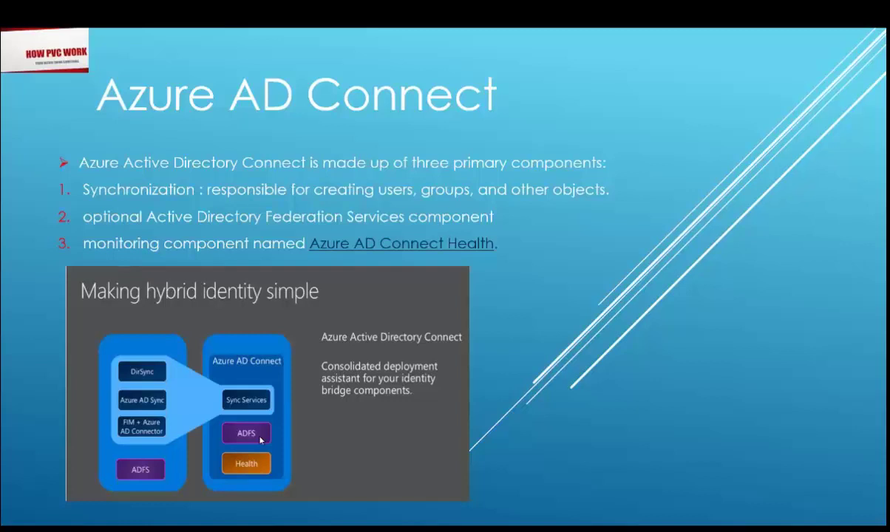
Step: Leave the PowerPoint slideshow for the Remote Desktop session showing the Azure dashboard
{"action": "key", "text": "alt+Tab"}
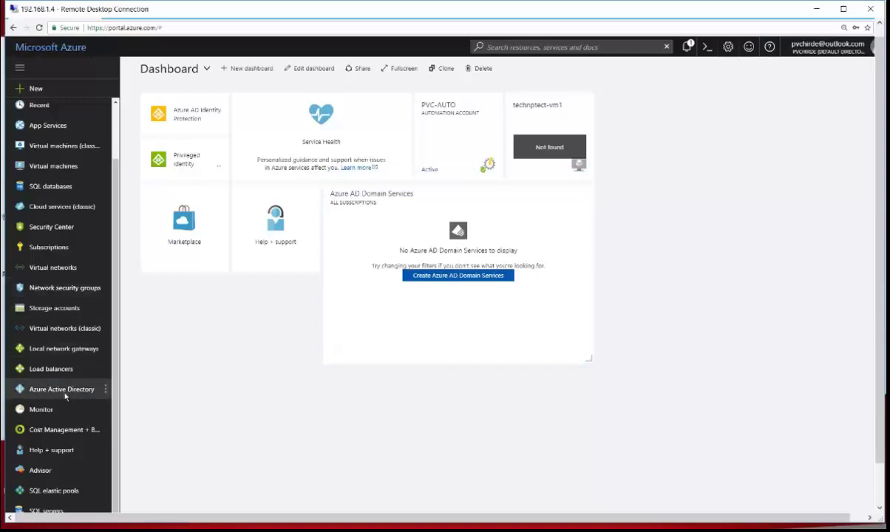
Step: Go to Azure Active Directory's Azure AD Connect page and download the installer
{"action": "left_click", "coordinate": [62, 390]}
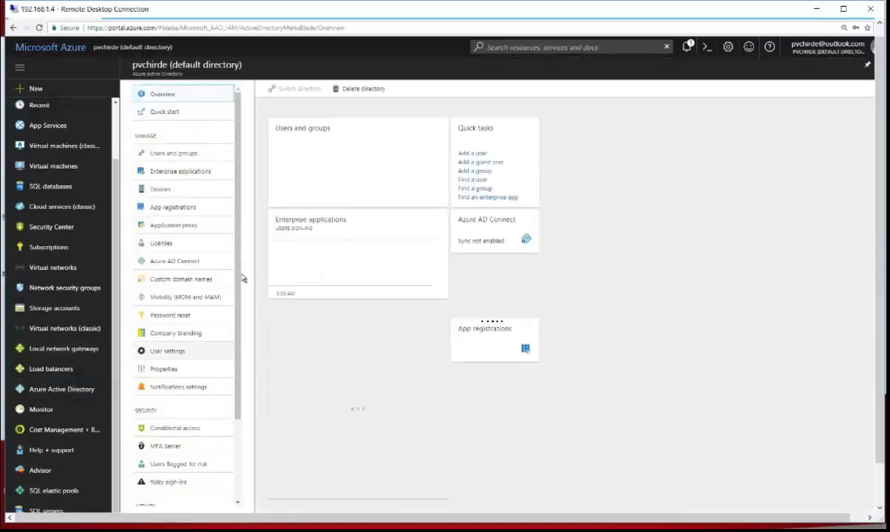
{"action": "left_click", "coordinate": [189, 263]}
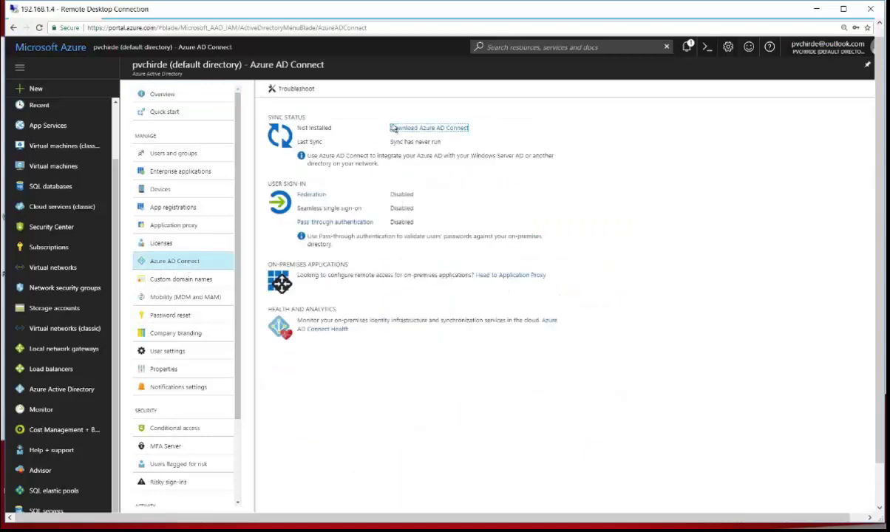
{"action": "left_click", "coordinate": [433, 134]}
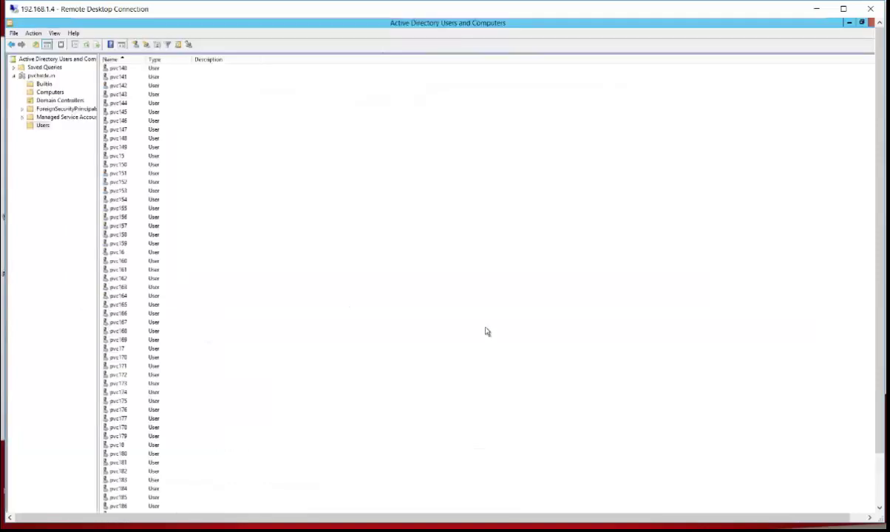
Step: Browse the domain's Users container accounts, then close Active Directory Users and Computers
{"action": "left_click", "coordinate": [40, 76]}
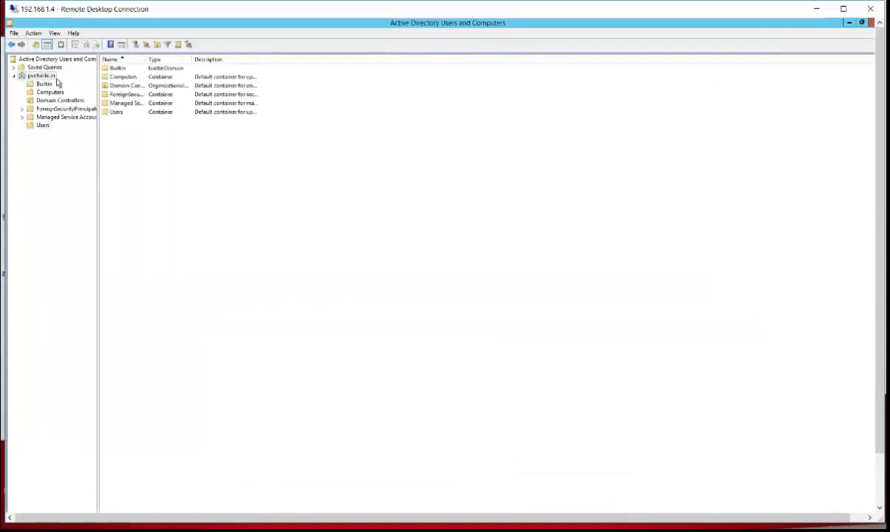
{"action": "left_click", "coordinate": [42, 125]}
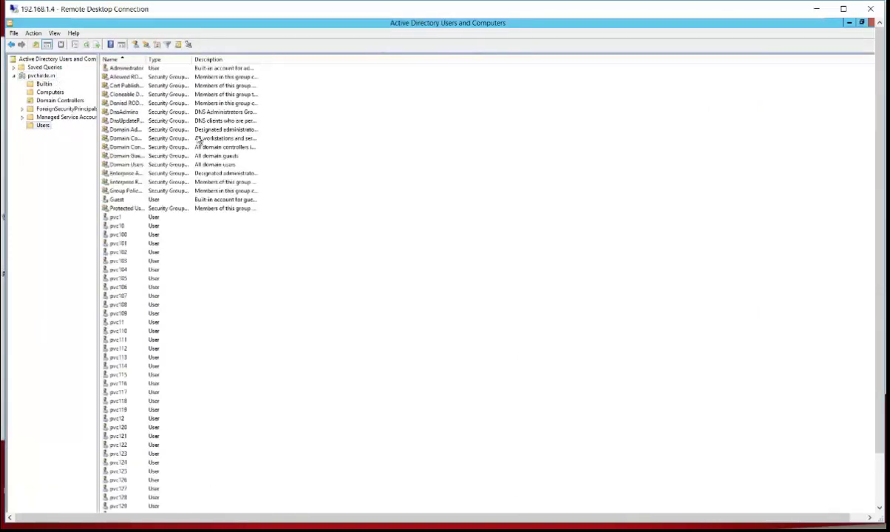
{"action": "scroll", "coordinate": [141, 296], "scroll_direction": "down", "scroll_amount": 6}
{"action": "scroll", "coordinate": [154, 340], "scroll_direction": "down", "scroll_amount": 6}
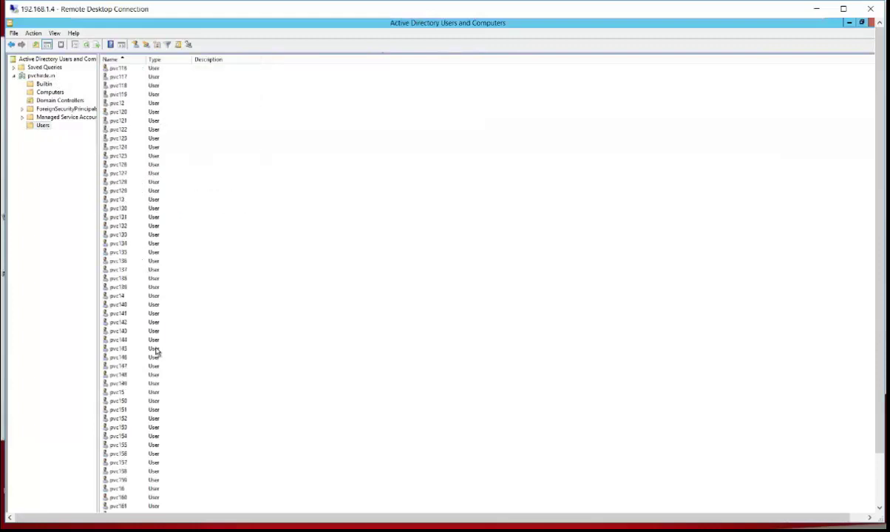
{"action": "scroll", "coordinate": [156, 352], "scroll_direction": "up", "scroll_amount": 9}
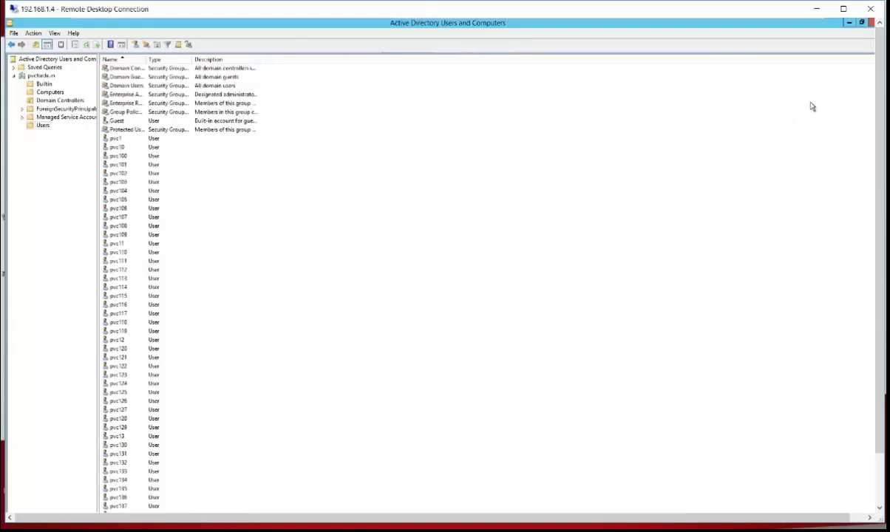
{"action": "left_click", "coordinate": [848, 22]}
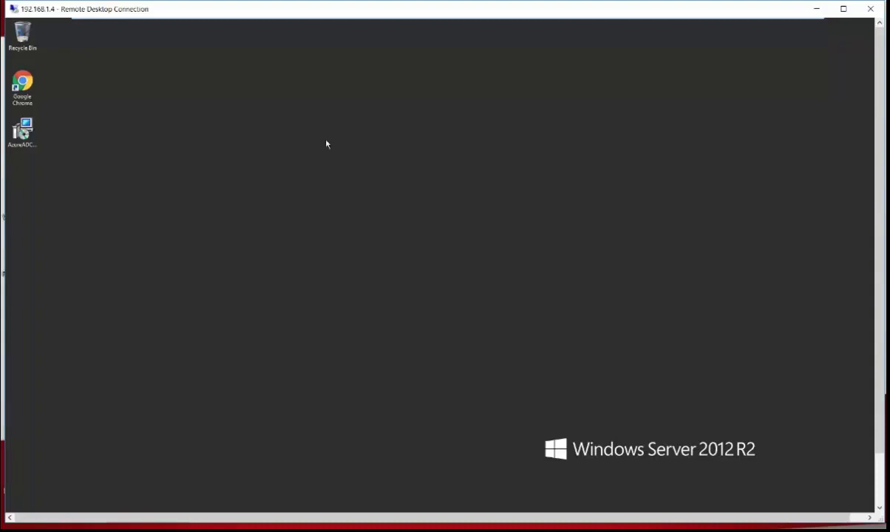
Step: Check the AzureADConnect installer's properties on the desktop, then run it
{"action": "left_click", "coordinate": [33, 142]}
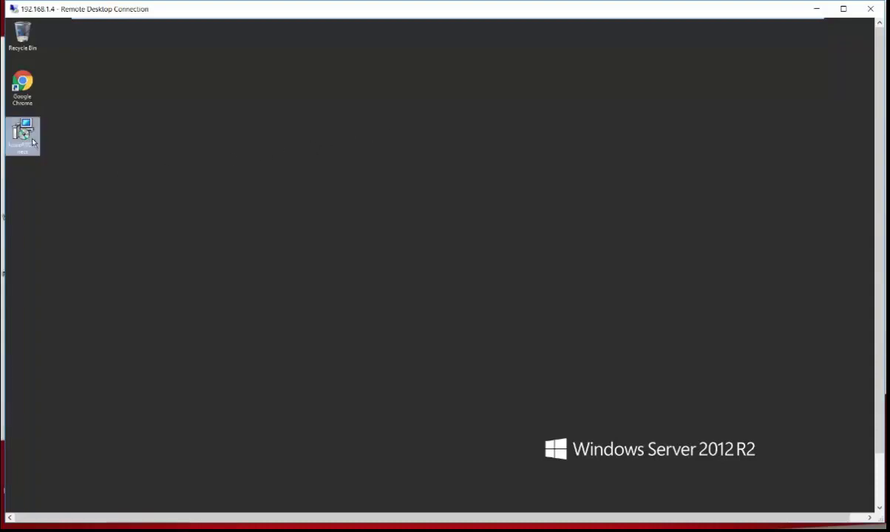
{"action": "right_click", "coordinate": [32, 143]}
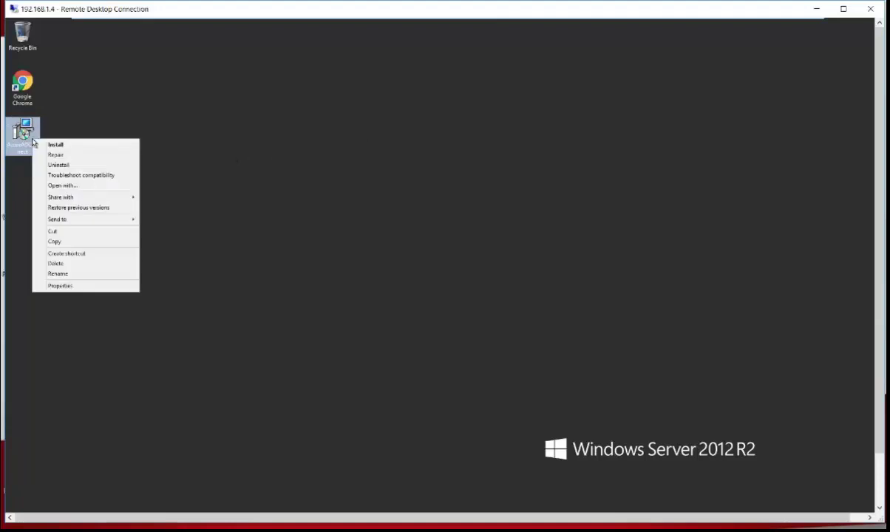
{"action": "left_click", "coordinate": [61, 286]}
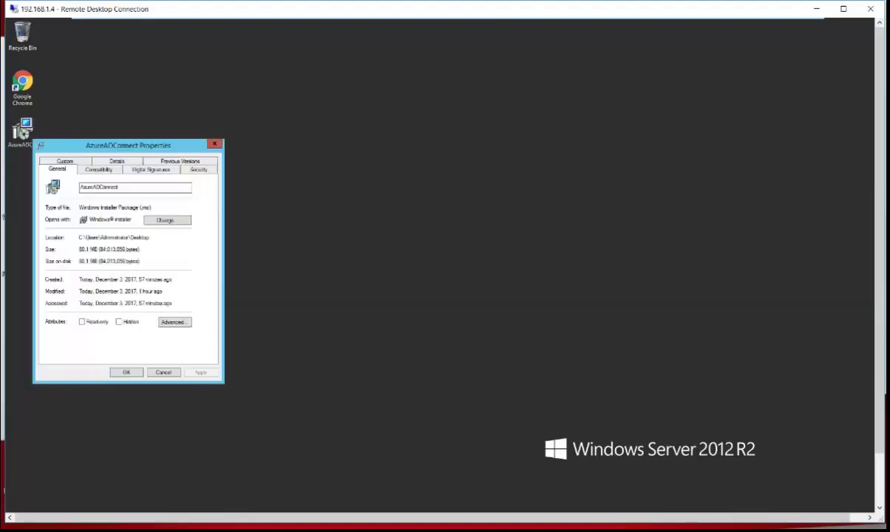
{"action": "left_click", "coordinate": [126, 371]}
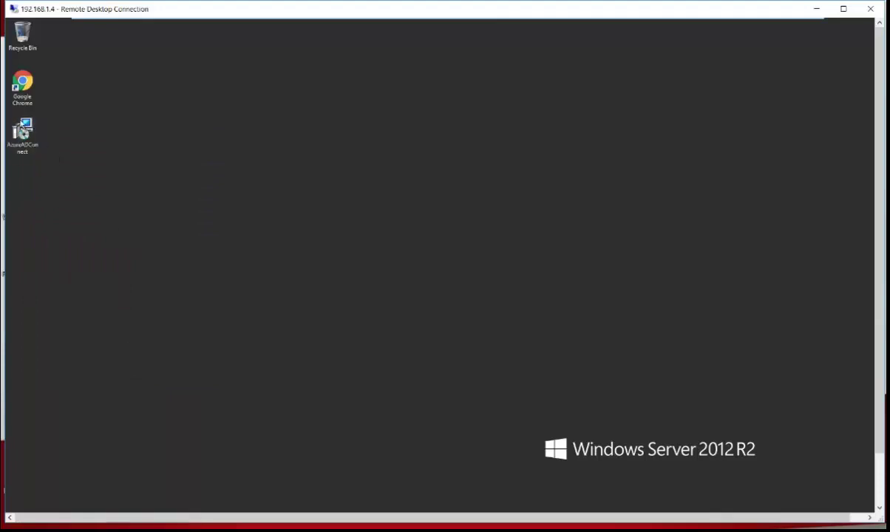
{"action": "left_click", "coordinate": [22, 132]}
{"action": "double_click", "coordinate": [22, 131]}
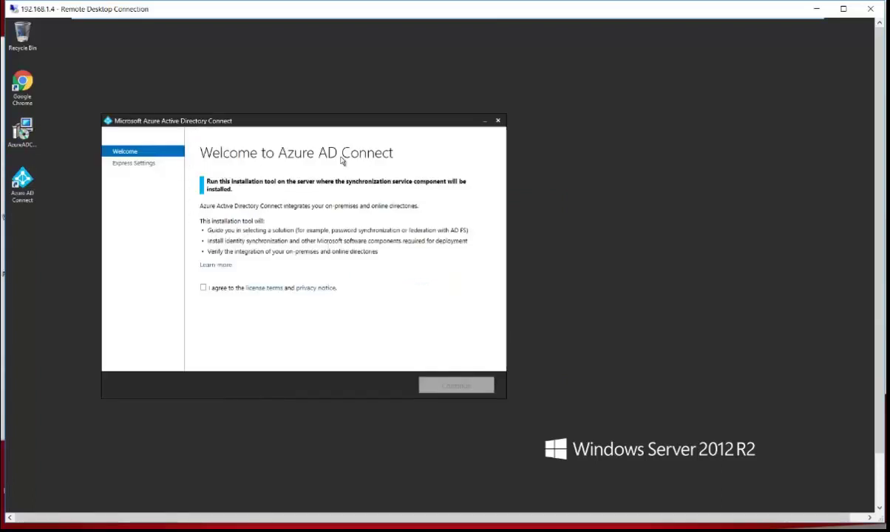
Step: Agree to the license terms and privacy notice and continue past the Welcome page
{"action": "left_click", "coordinate": [204, 289]}
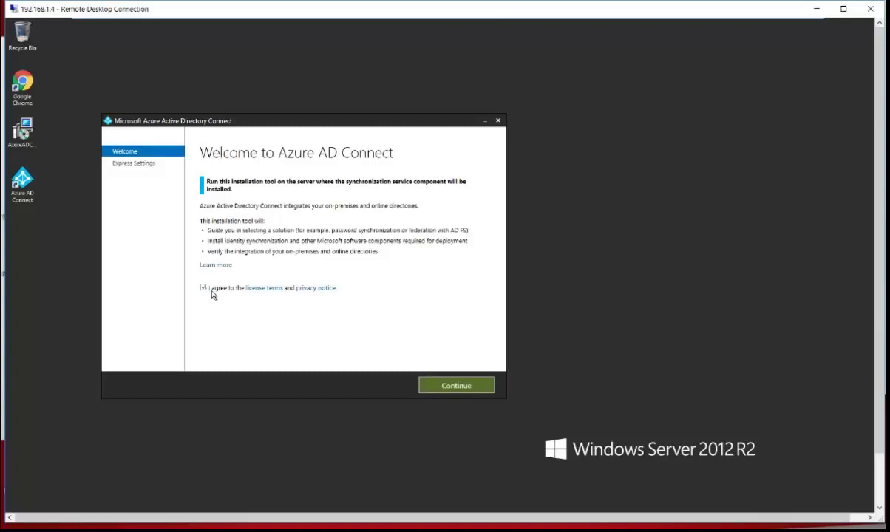
{"action": "left_click", "coordinate": [453, 386]}
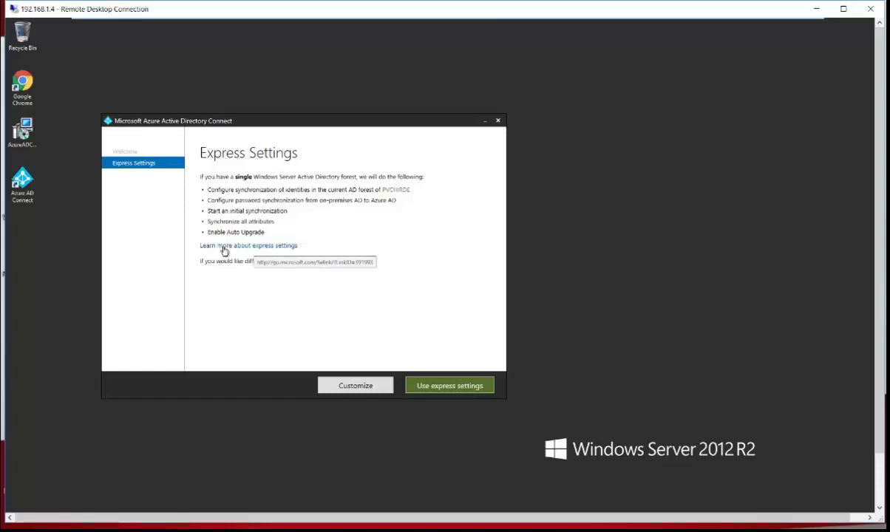
{"action": "left_click", "coordinate": [341, 386]}
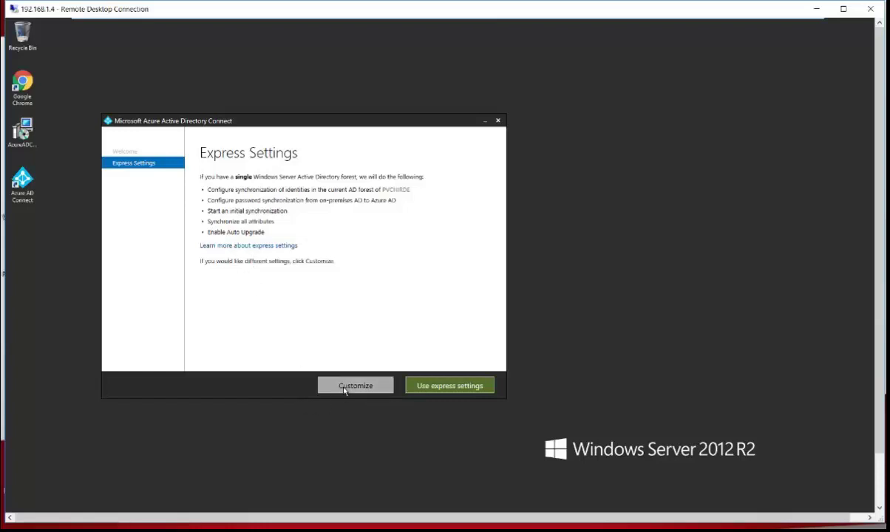
{"action": "left_click", "coordinate": [203, 217]}
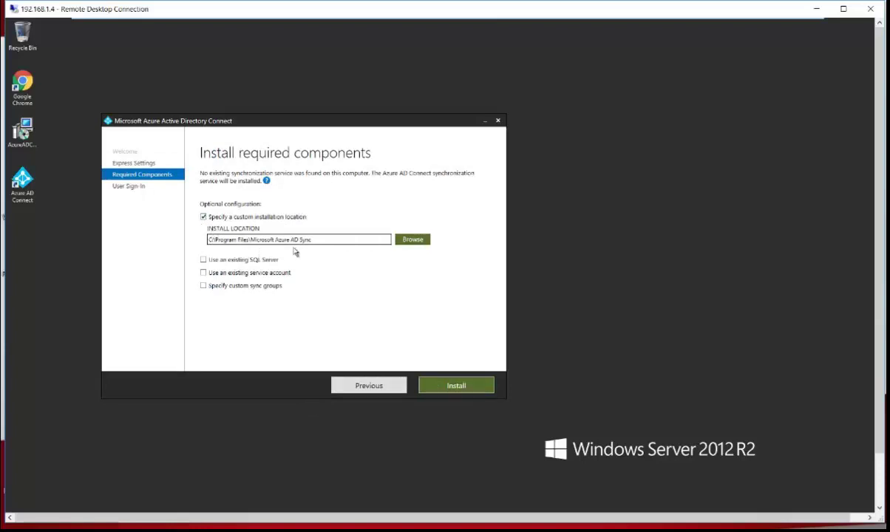
{"action": "left_click", "coordinate": [204, 260]}
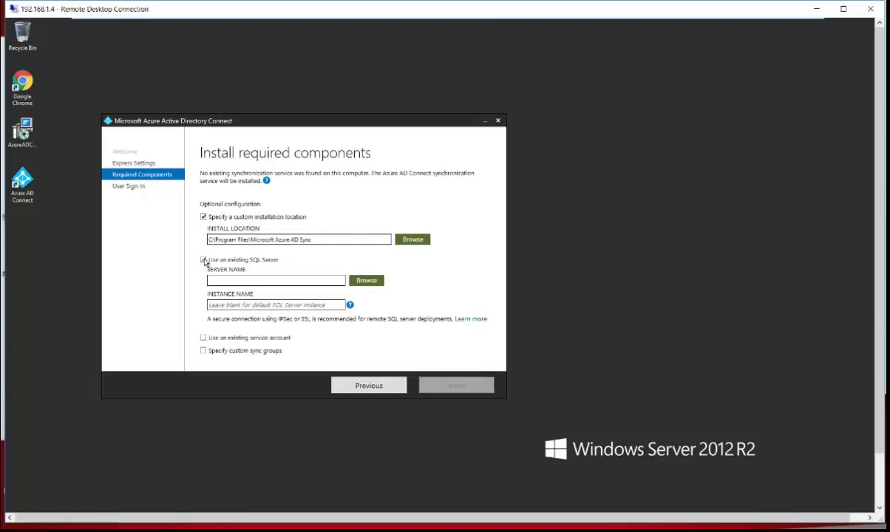
{"action": "left_click", "coordinate": [204, 339]}
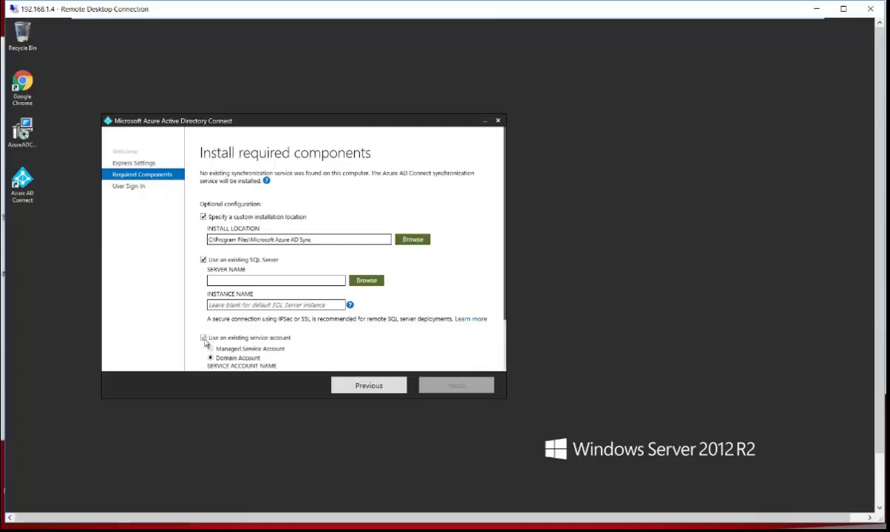
{"action": "scroll", "coordinate": [206, 343], "scroll_direction": "down", "scroll_amount": 2}
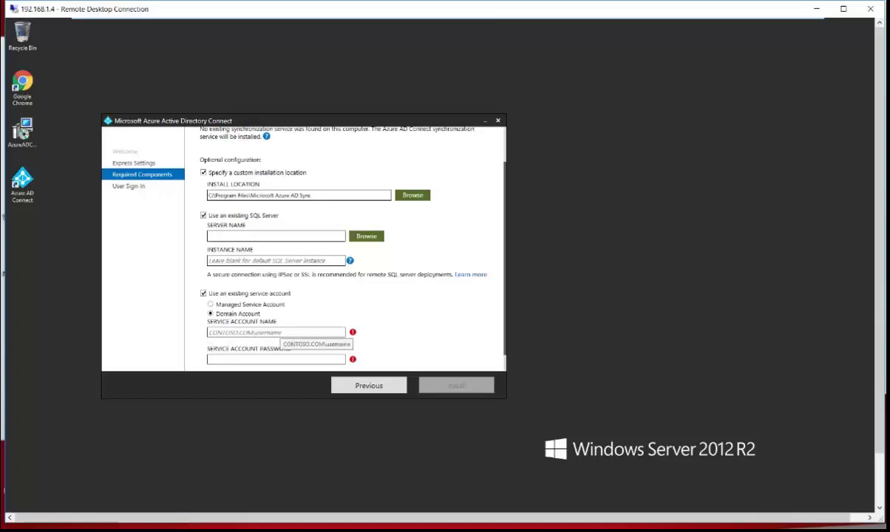
{"action": "left_click", "coordinate": [203, 172]}
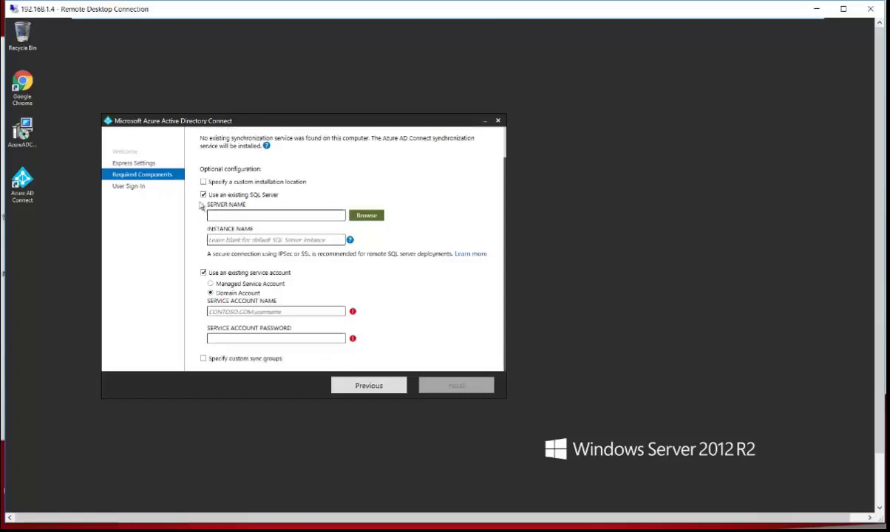
{"action": "left_click", "coordinate": [204, 195]}
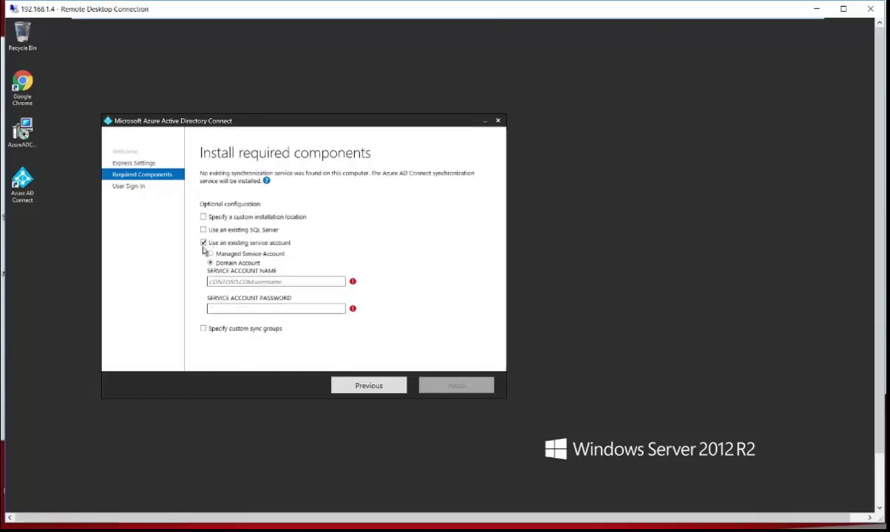
{"action": "left_click", "coordinate": [204, 242]}
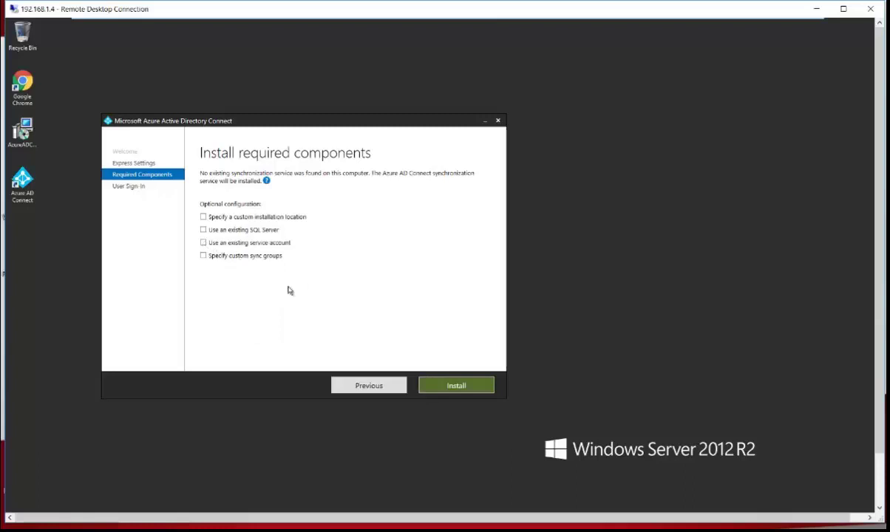
{"action": "left_click", "coordinate": [362, 385]}
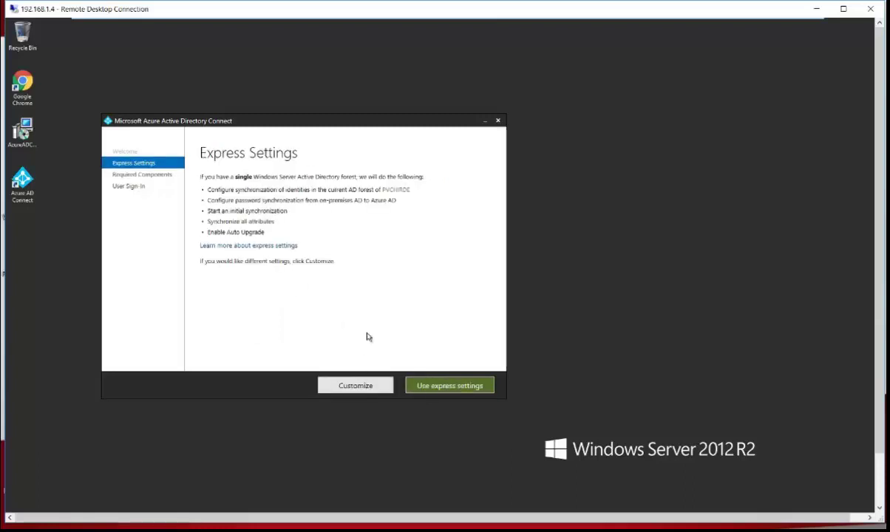
Step: Choose express settings and sign in with the Azure AD global administrator's username and password
{"action": "left_click", "coordinate": [438, 389]}
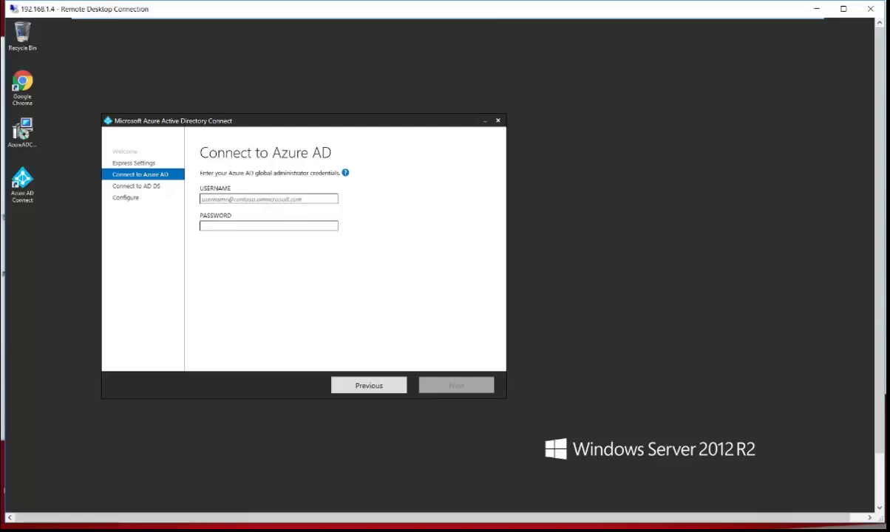
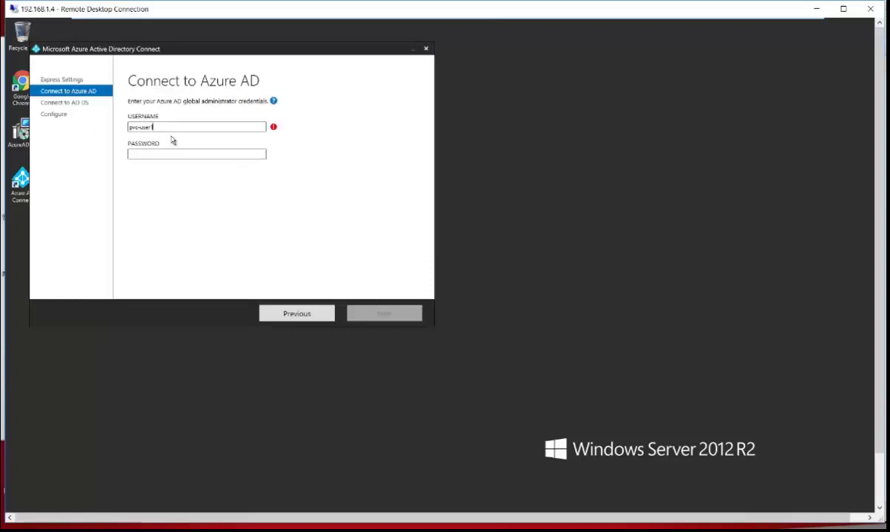
{"action": "key", "text": "Tab"}
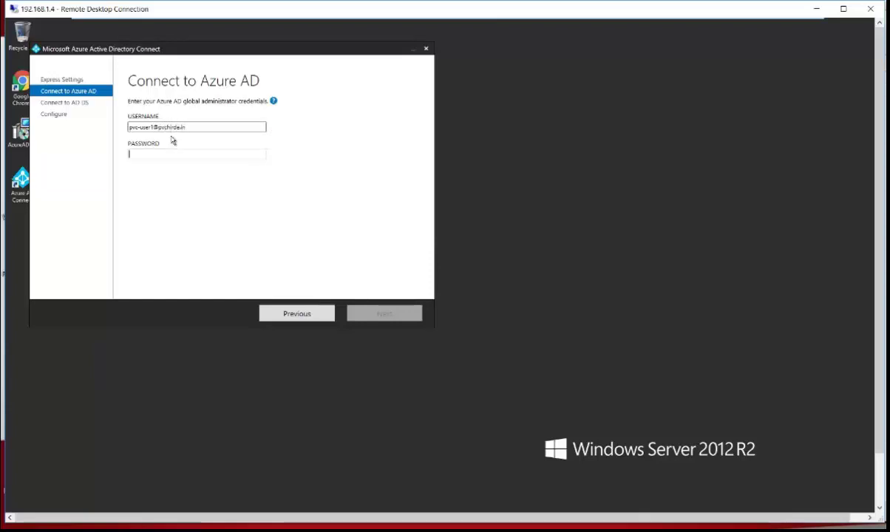
{"action": "type", "text": "•••••••••••••"}
{"action": "key", "text": "Return"}
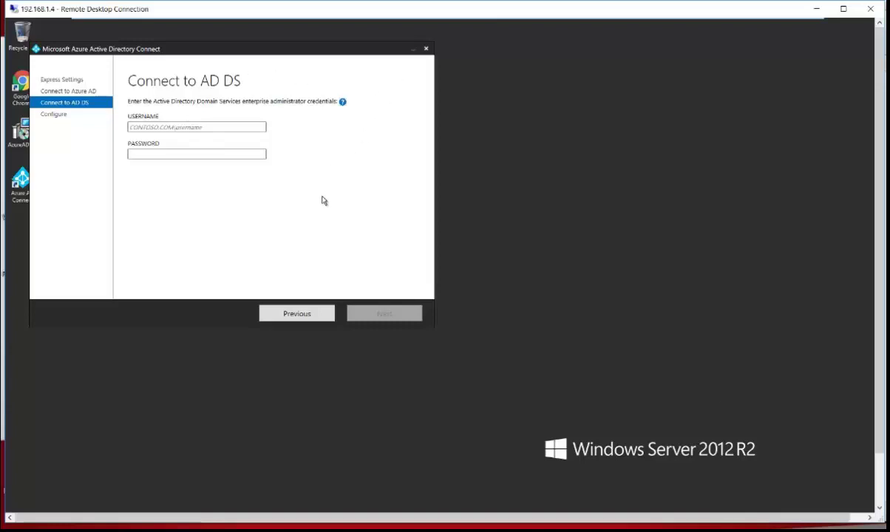
Step: Enter the domain enterprise administrator's username and password on Connect to AD DS and continue
{"action": "type", "text": "pvchirde"}
{"action": "type", "text": "."}
{"action": "type", "text": "in"}
{"action": "type", "text": "\\"}
{"action": "type", "text": "admin"}
{"action": "type", "text": "istrator"}
{"action": "key", "text": "Tab"}
{"action": "type", "text": "*"}
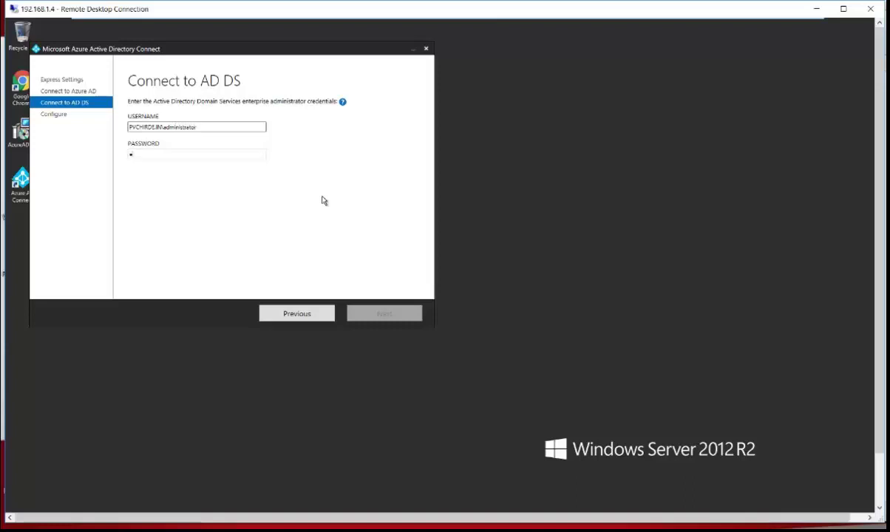
{"action": "type", "text": "*********"}
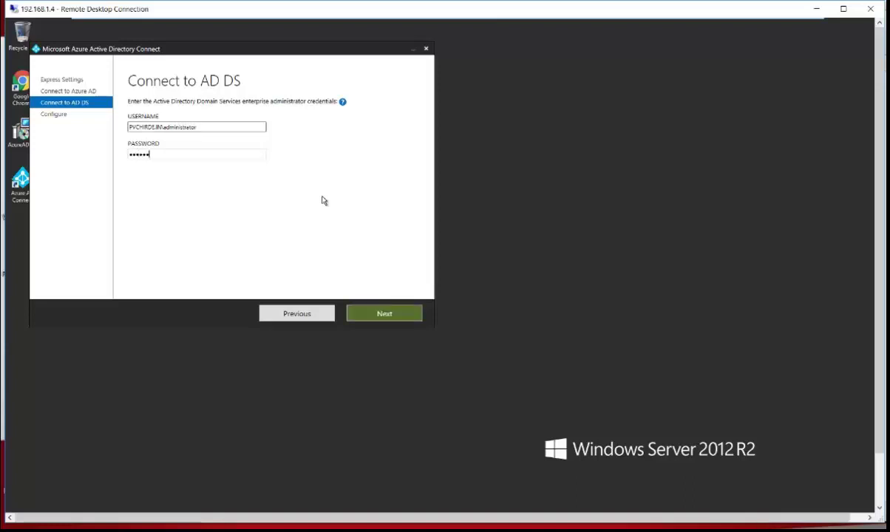
{"action": "key", "text": "Return"}
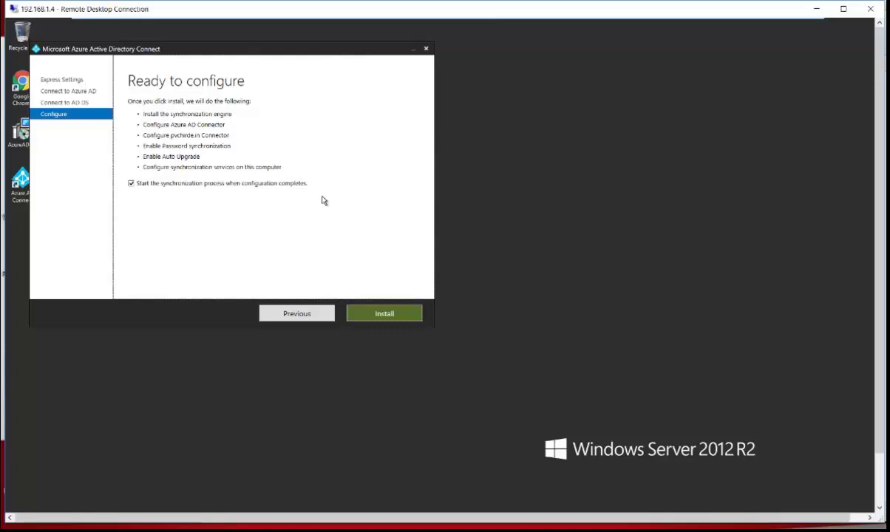
Step: Start the synchronization install, then bring up the Azure portal's All users list in the browser
{"action": "left_click", "coordinate": [371, 314]}
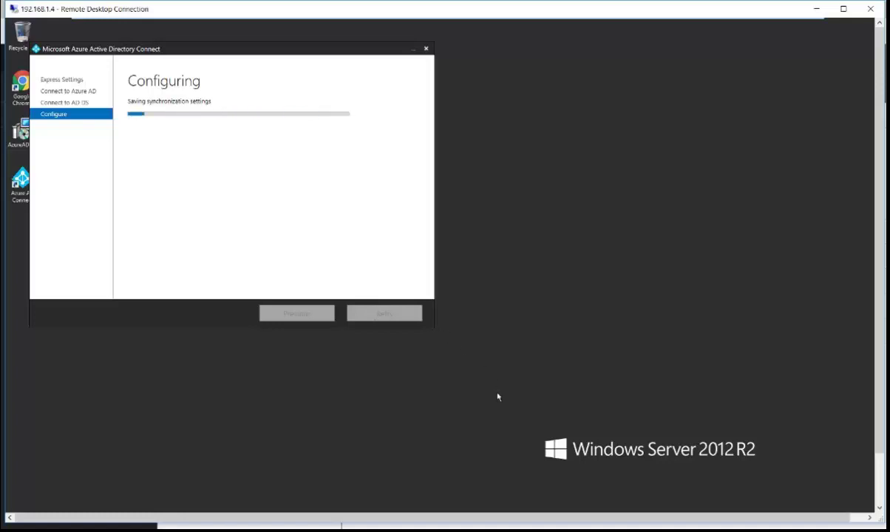
{"action": "mouse_move", "coordinate": [295, 526]}
{"action": "left_click", "coordinate": [298, 473]}
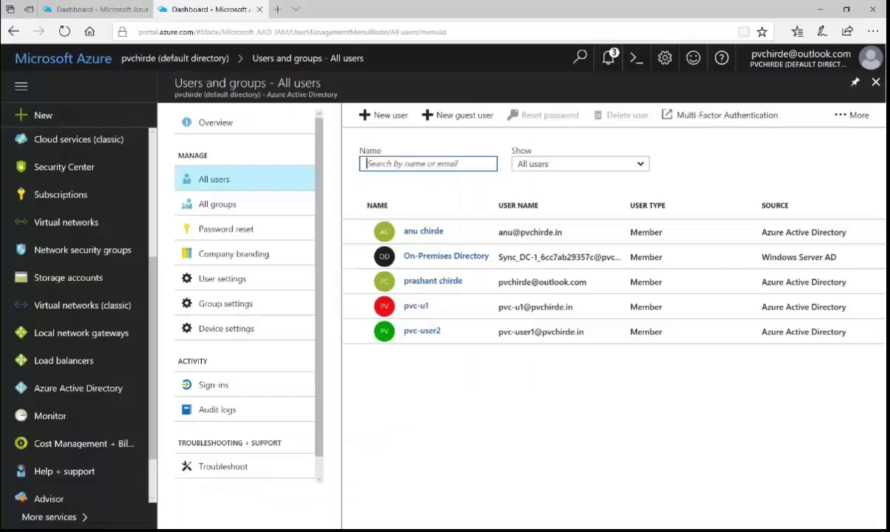
Step: Check All groups and All users, select the On-Premises Directory Synchronization account, then return to the server
{"action": "left_click", "coordinate": [220, 207]}
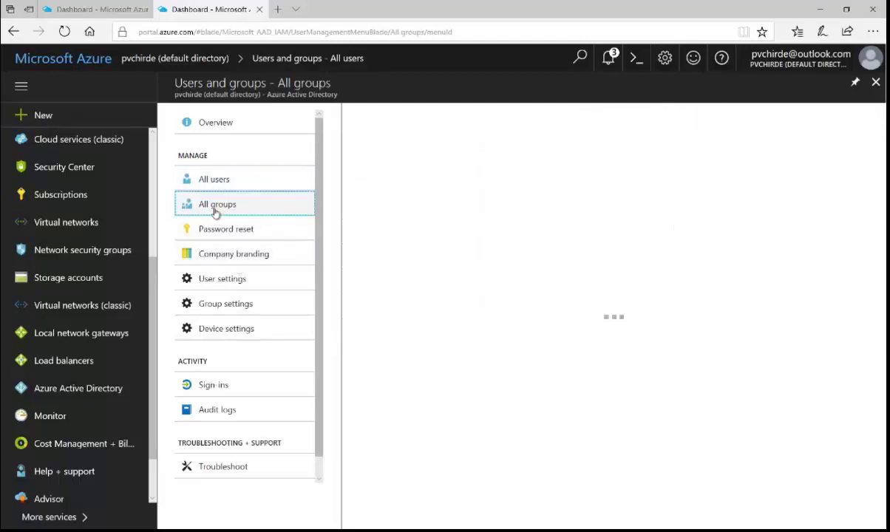
{"action": "left_click", "coordinate": [222, 181]}
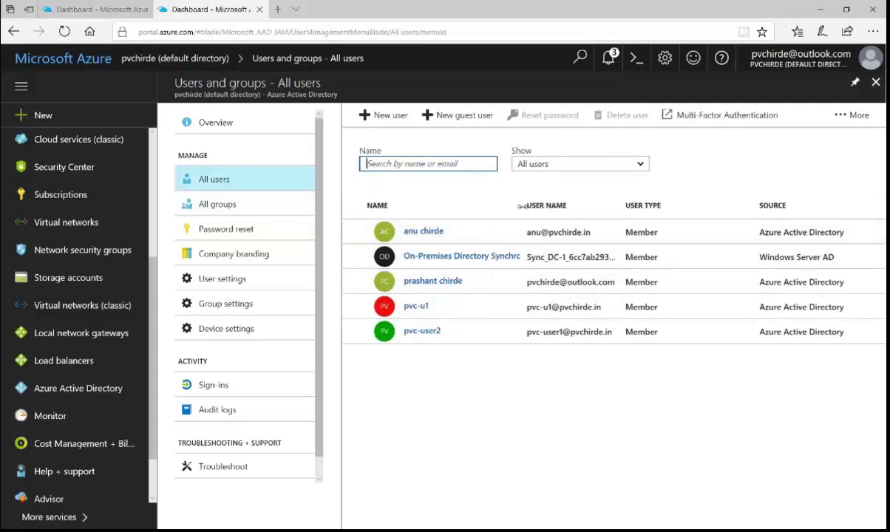
{"action": "left_click", "coordinate": [529, 259]}
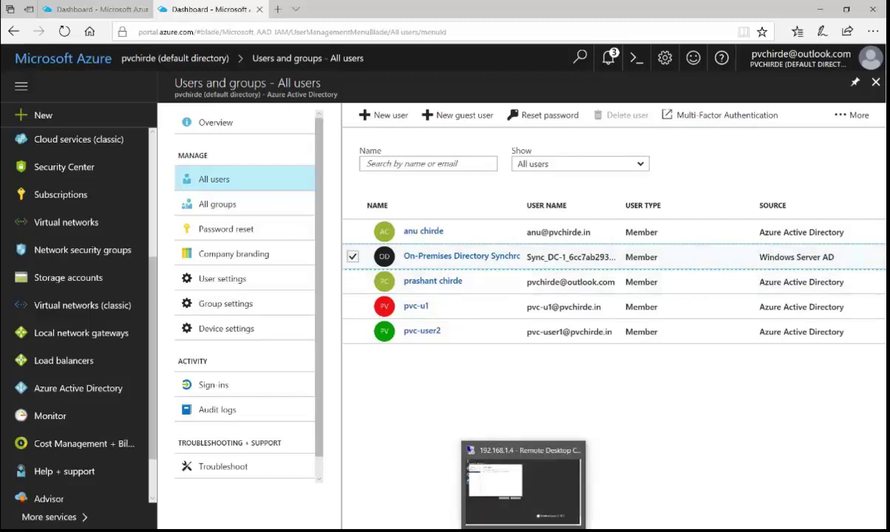
{"action": "left_click", "coordinate": [523, 531]}
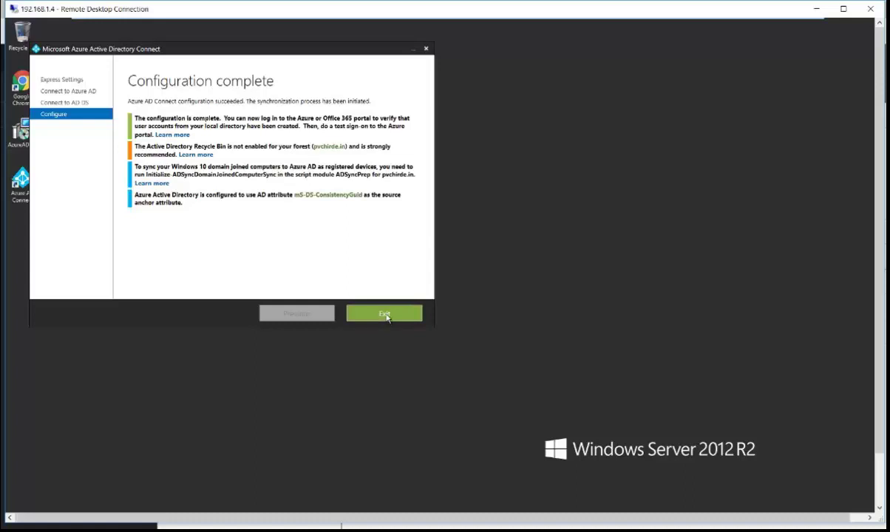
Step: Exit the Azure AD Connect wizard from the Configuration complete page
{"action": "left_click", "coordinate": [385, 315]}
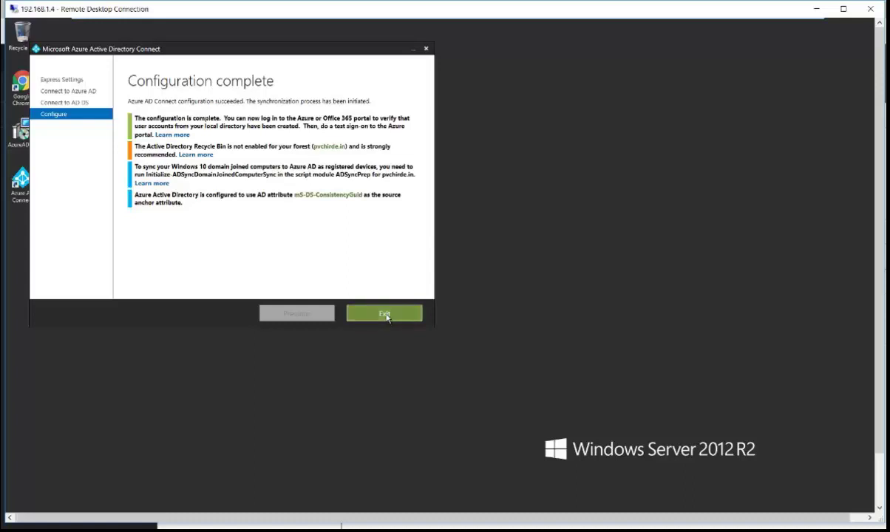
{"action": "left_click", "coordinate": [385, 315]}
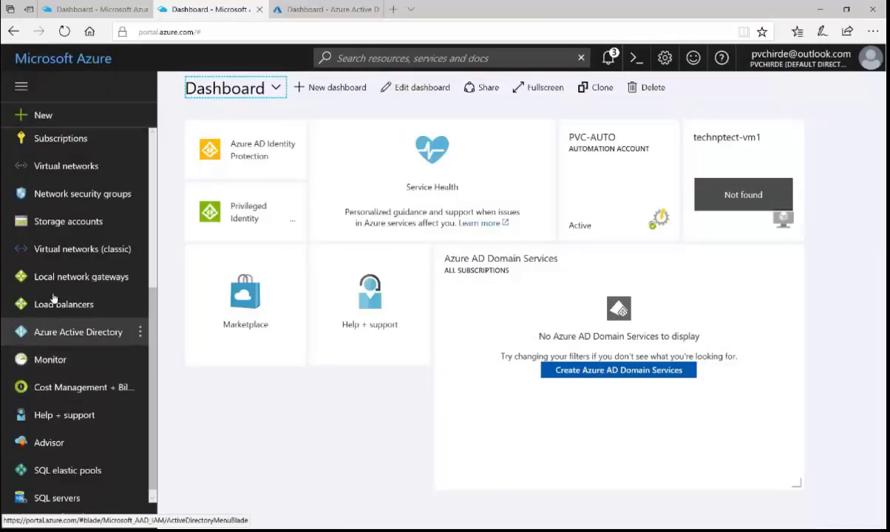
Step: Verify Azure AD Connect sync is enabled and last synced over a day ago, then view Users and groups
{"action": "scroll", "coordinate": [70, 377], "scroll_direction": "down", "scroll_amount": 1}
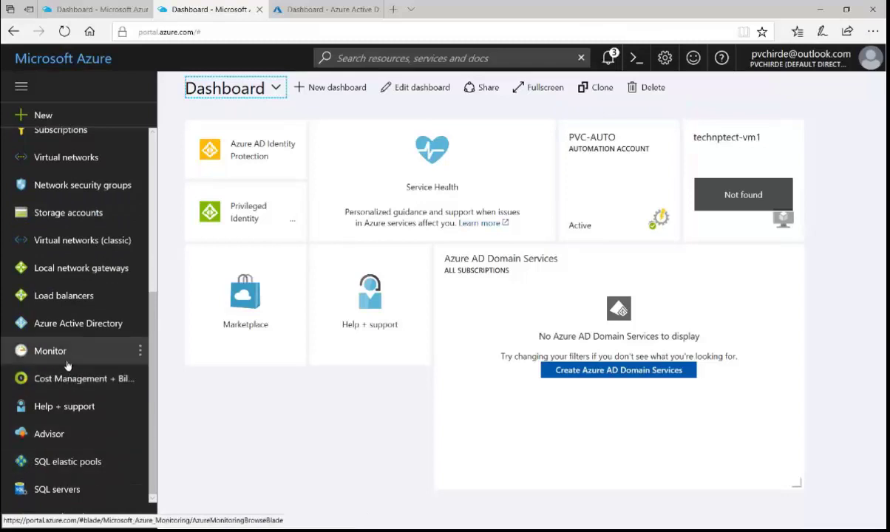
{"action": "left_click", "coordinate": [56, 323]}
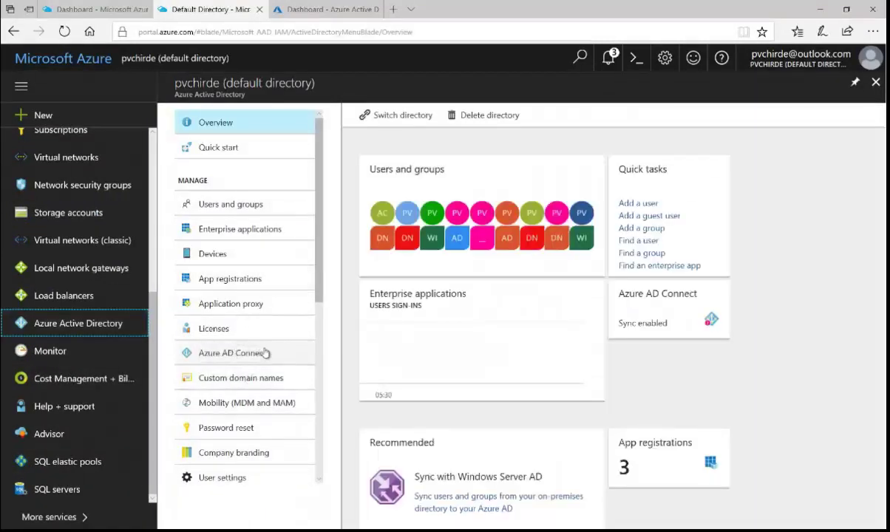
{"action": "left_click", "coordinate": [220, 378]}
{"action": "left_click", "coordinate": [253, 356]}
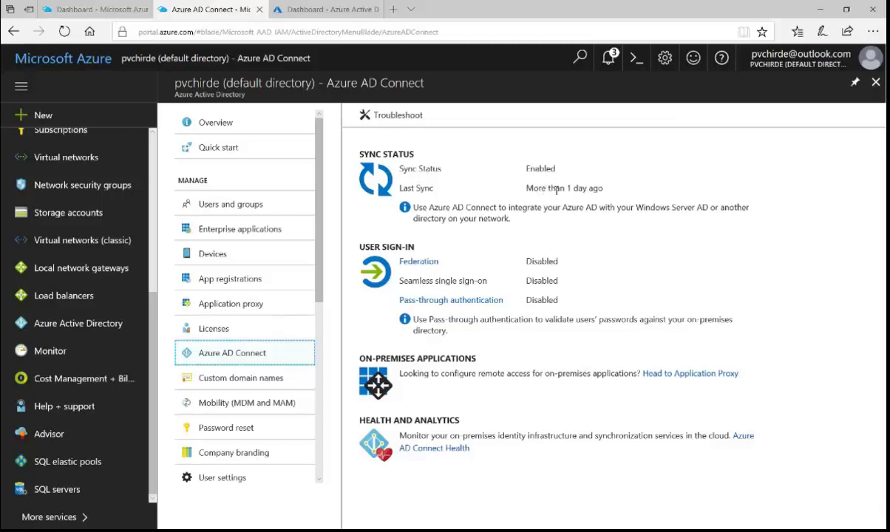
{"action": "left_click_drag", "start_coordinate": [601, 190], "coordinate": [566, 189]}
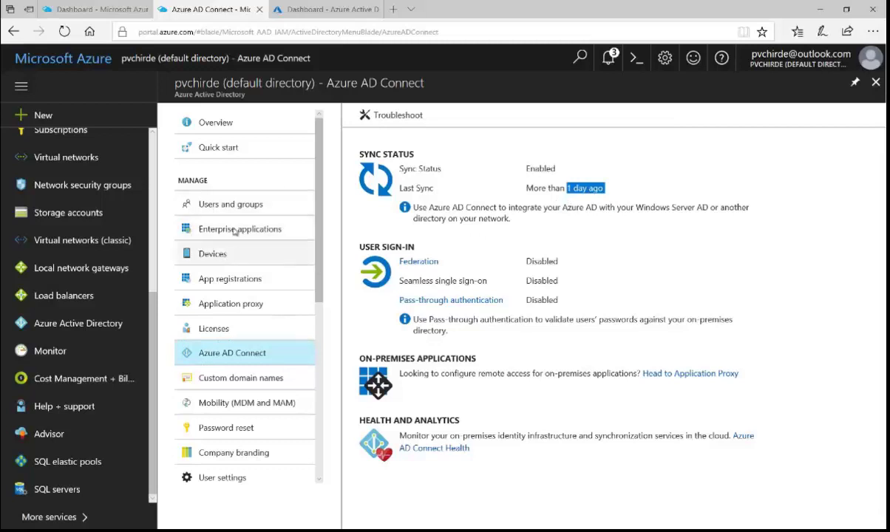
{"action": "left_click", "coordinate": [232, 204]}
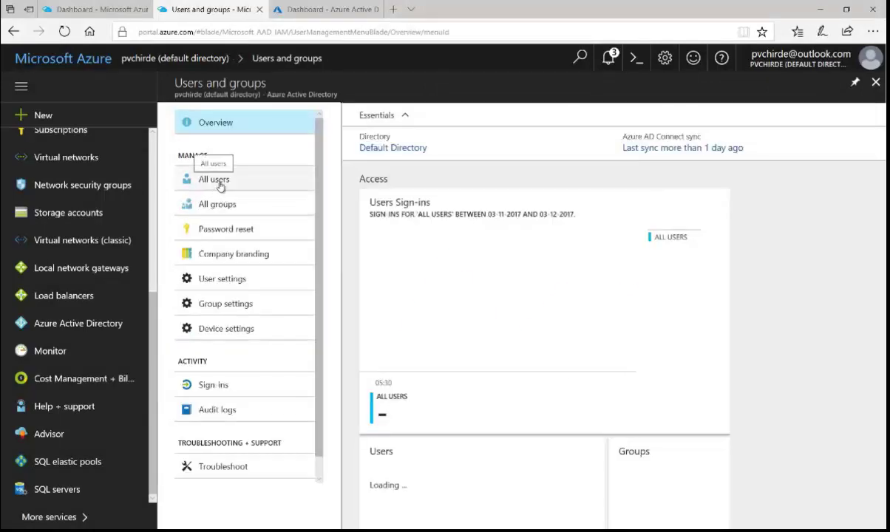
Step: Browse the All users list for pvc accounts sourced from Windows Server AD, then return to the remote session
{"action": "left_click", "coordinate": [222, 187]}
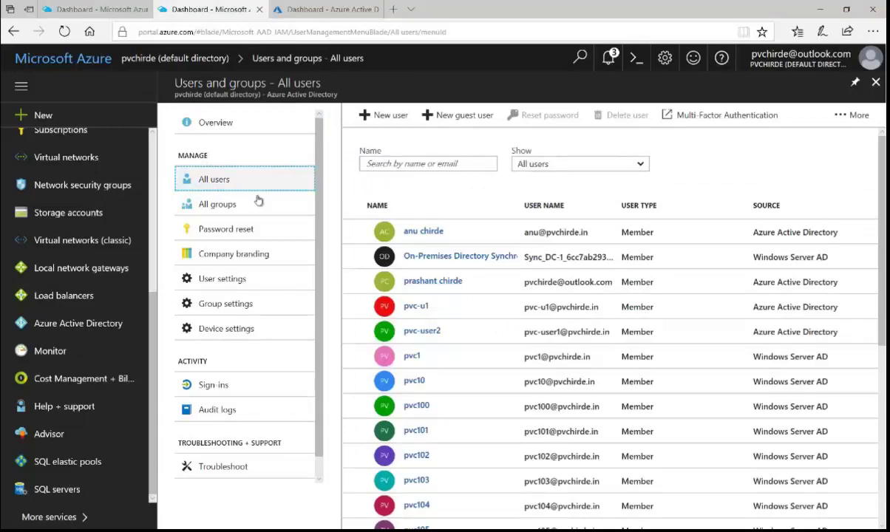
{"action": "scroll", "coordinate": [485, 358], "scroll_direction": "down", "scroll_amount": 5}
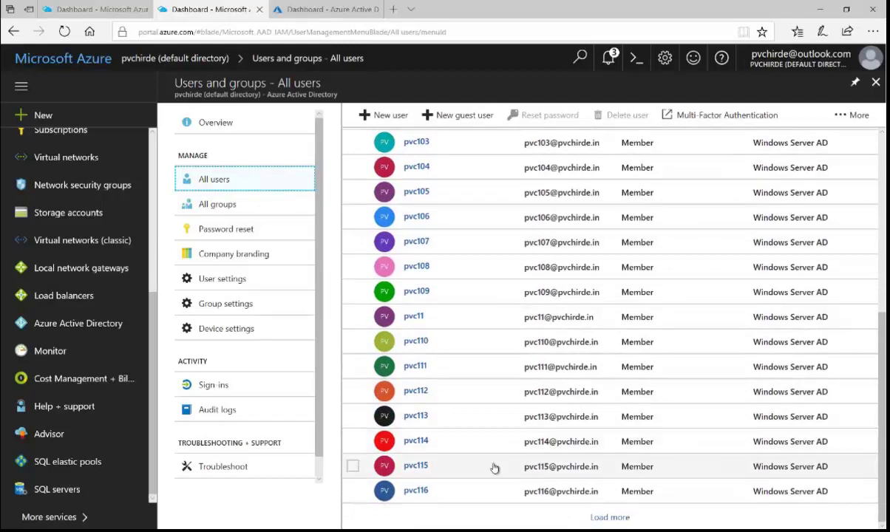
{"action": "scroll", "coordinate": [494, 468], "scroll_direction": "up", "scroll_amount": 5}
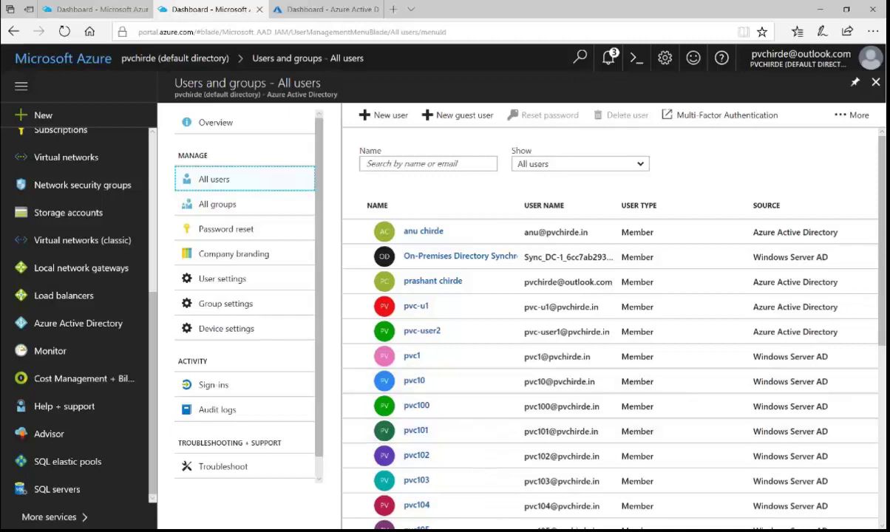
{"action": "key", "text": "alt+Tab"}
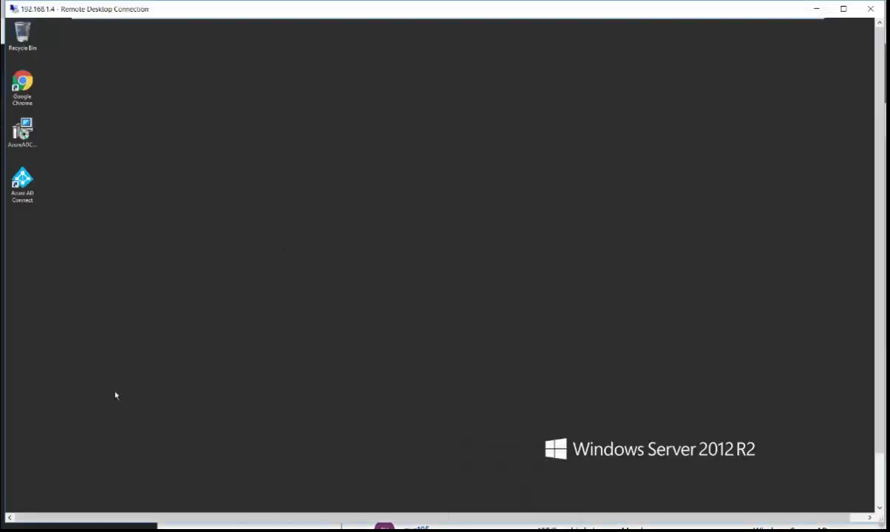
Step: Scroll through the on-premises pvc user accounts in Active Directory Users and Computers, starting at pvc103
{"action": "left_click_drag", "start_coordinate": [876, 361], "coordinate": [875, 419]}
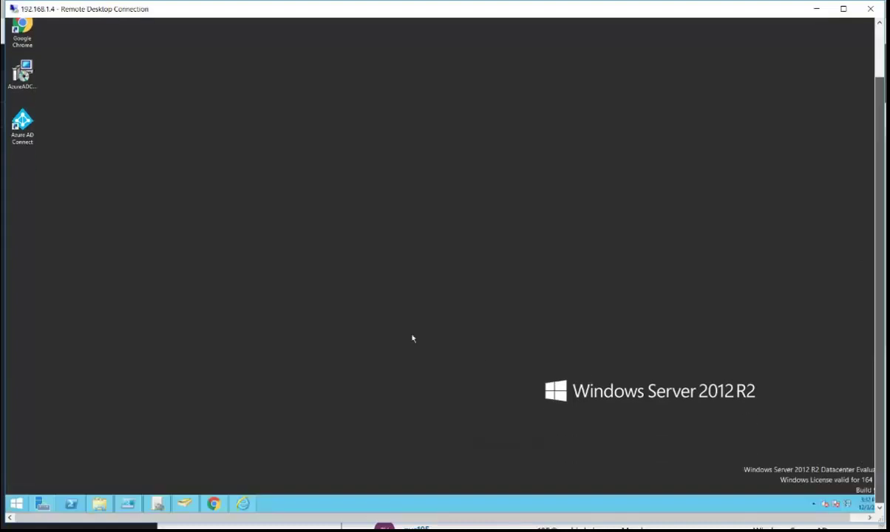
{"action": "left_click", "coordinate": [185, 503]}
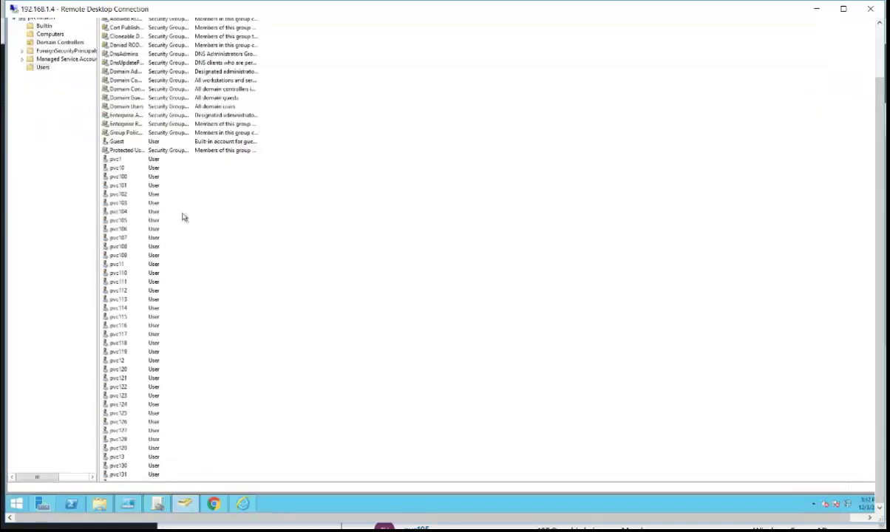
{"action": "left_click", "coordinate": [118, 202]}
{"action": "scroll", "coordinate": [132, 279], "scroll_direction": "down", "scroll_amount": 13}
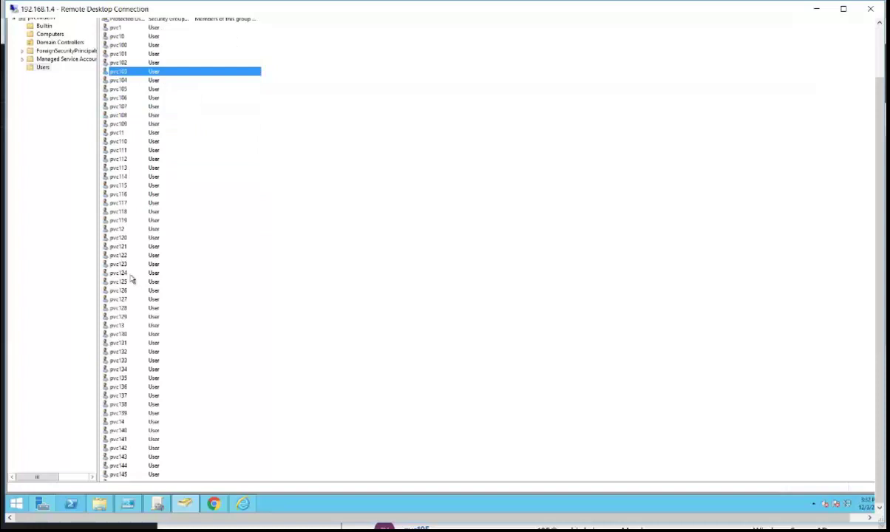
{"action": "scroll", "coordinate": [131, 278], "scroll_direction": "down", "scroll_amount": 20}
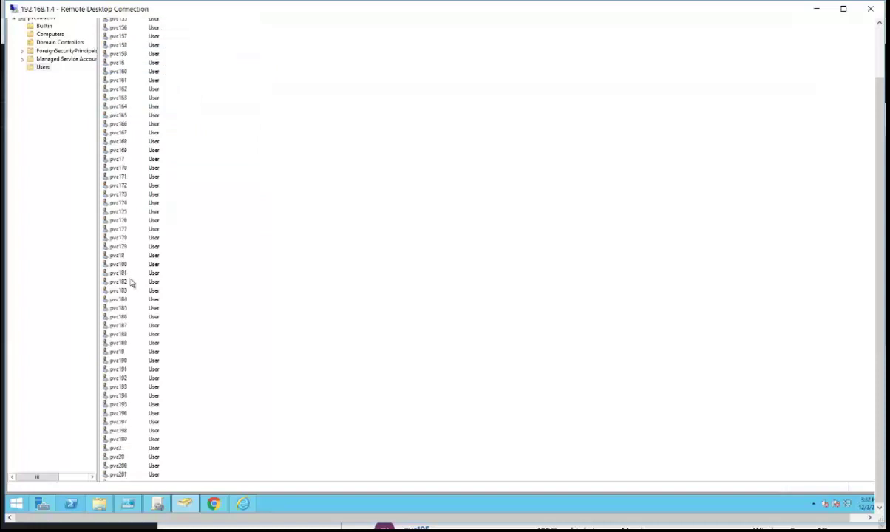
{"action": "scroll", "coordinate": [131, 283], "scroll_direction": "down", "scroll_amount": 20}
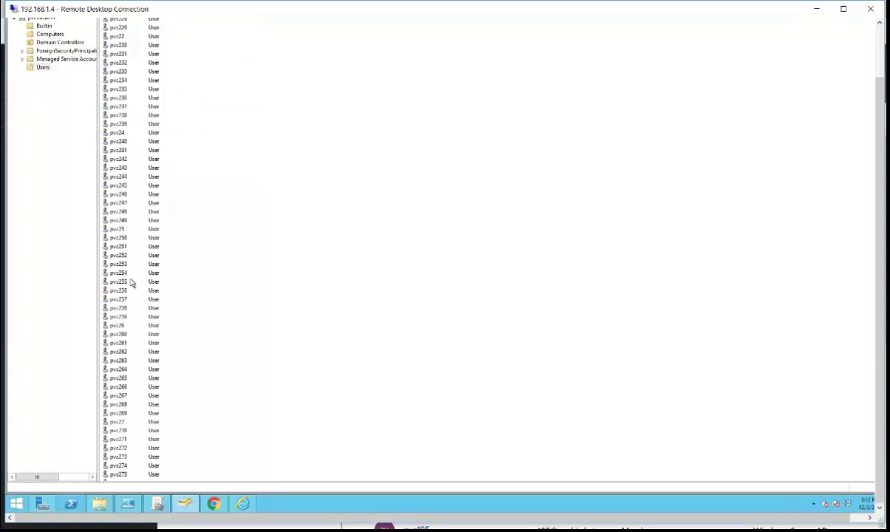
{"action": "scroll", "coordinate": [131, 283], "scroll_direction": "down", "scroll_amount": 12}
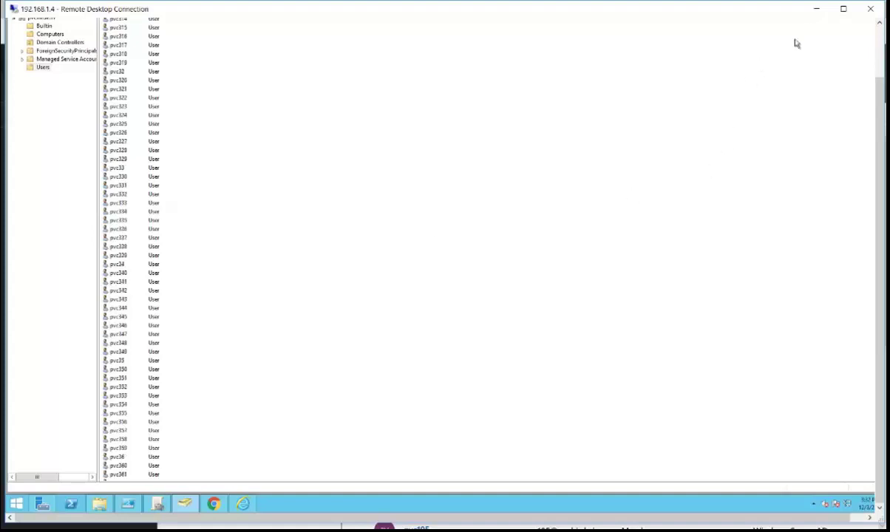
Step: Load more users in the Azure portal list to show pvc120–pvc134 for comparison
{"action": "left_click", "coordinate": [820, 12]}
{"action": "scroll", "coordinate": [476, 312], "scroll_direction": "down", "scroll_amount": 3}
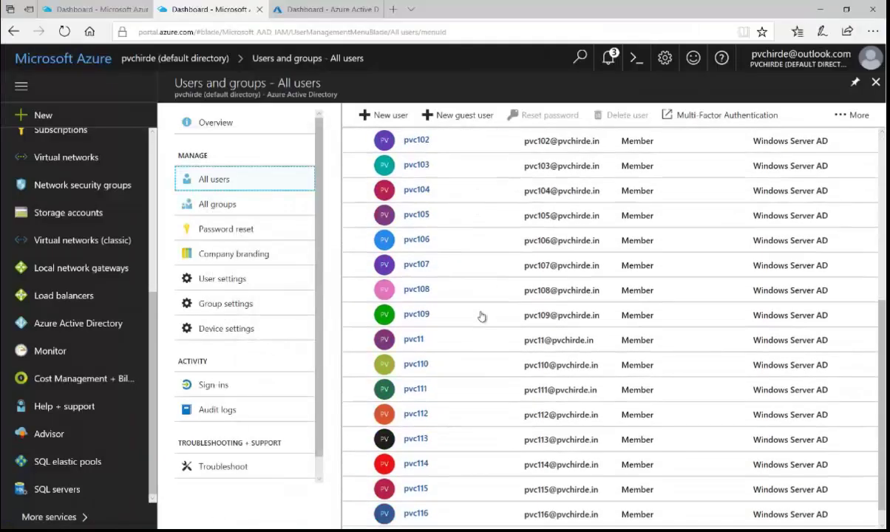
{"action": "left_click", "coordinate": [609, 516]}
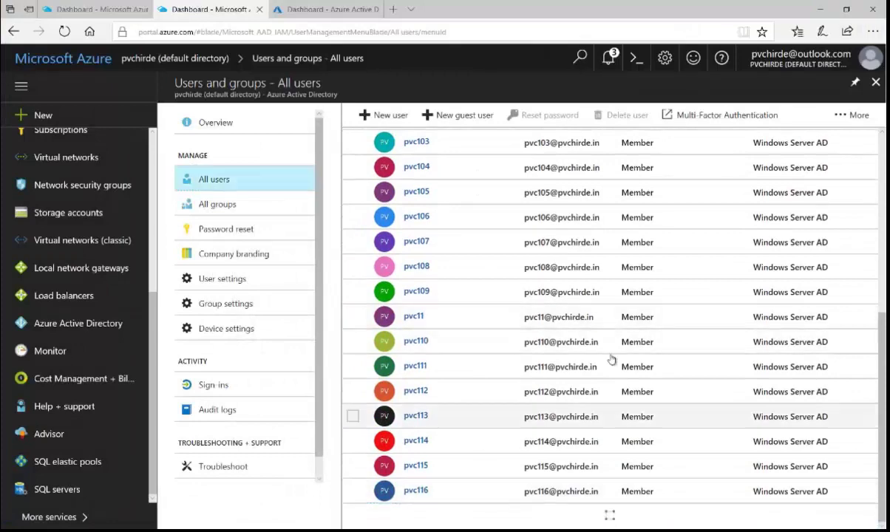
{"action": "scroll", "coordinate": [605, 347], "scroll_direction": "down", "scroll_amount": 8}
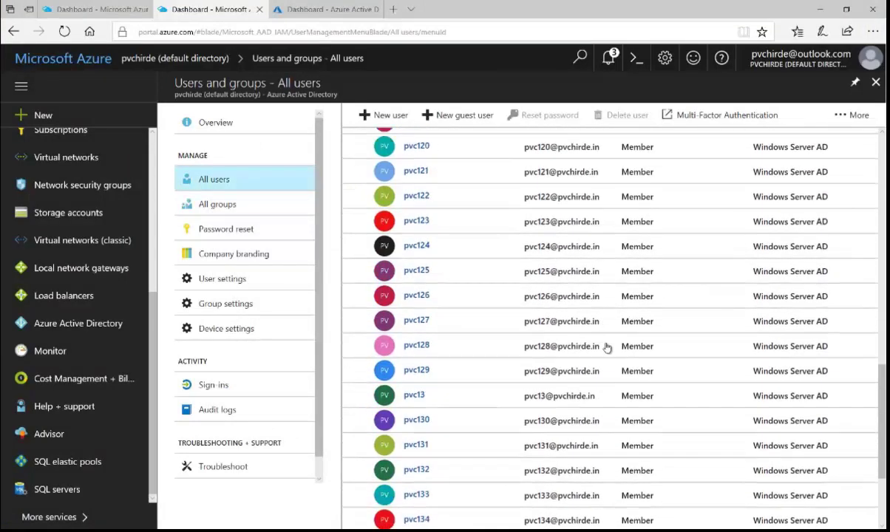